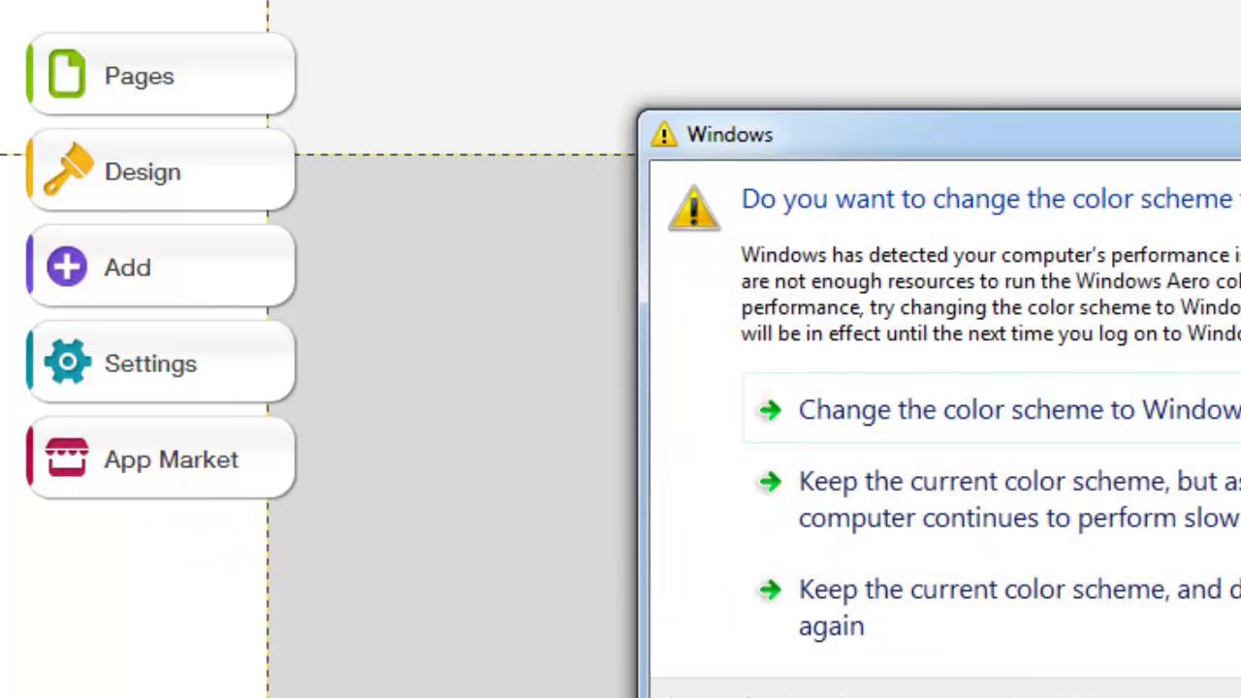
Step: Dismiss the Windows colour-scheme warning to reveal the empty Wix site page
{"action": "key", "text": "Escape"}
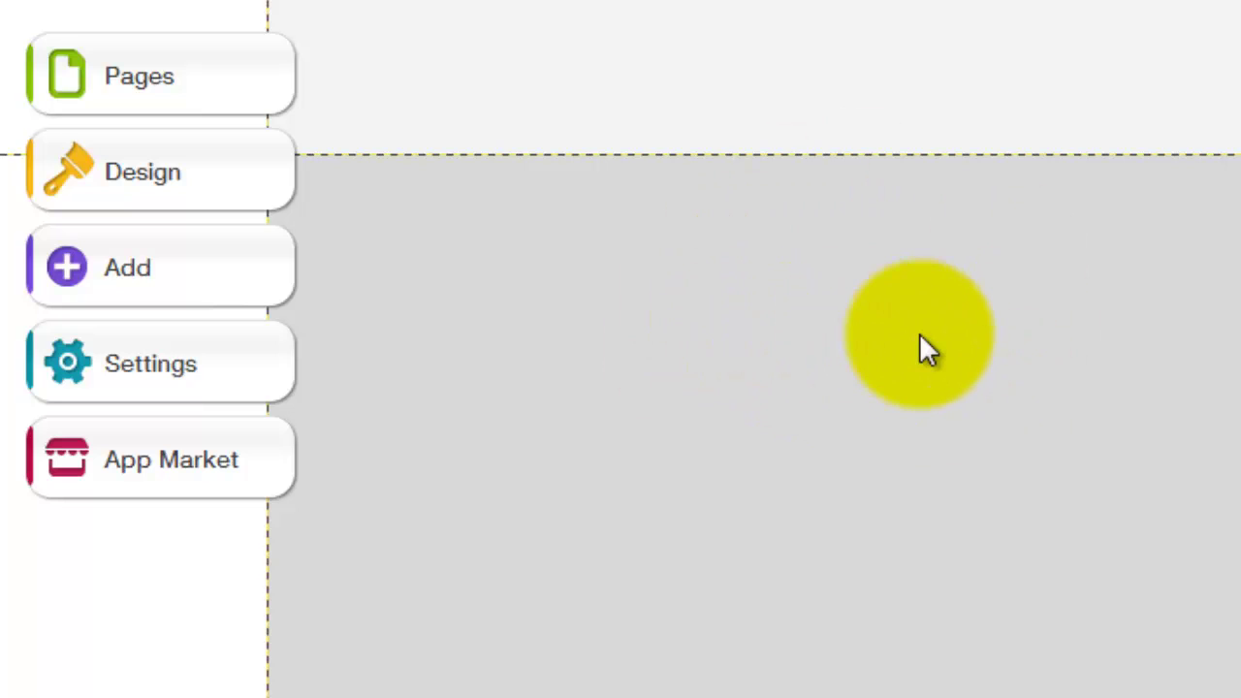
Step: Search the App Market for 'blogger' to find and add the Blogger Feed app
{"action": "left_click", "coordinate": [138, 475]}
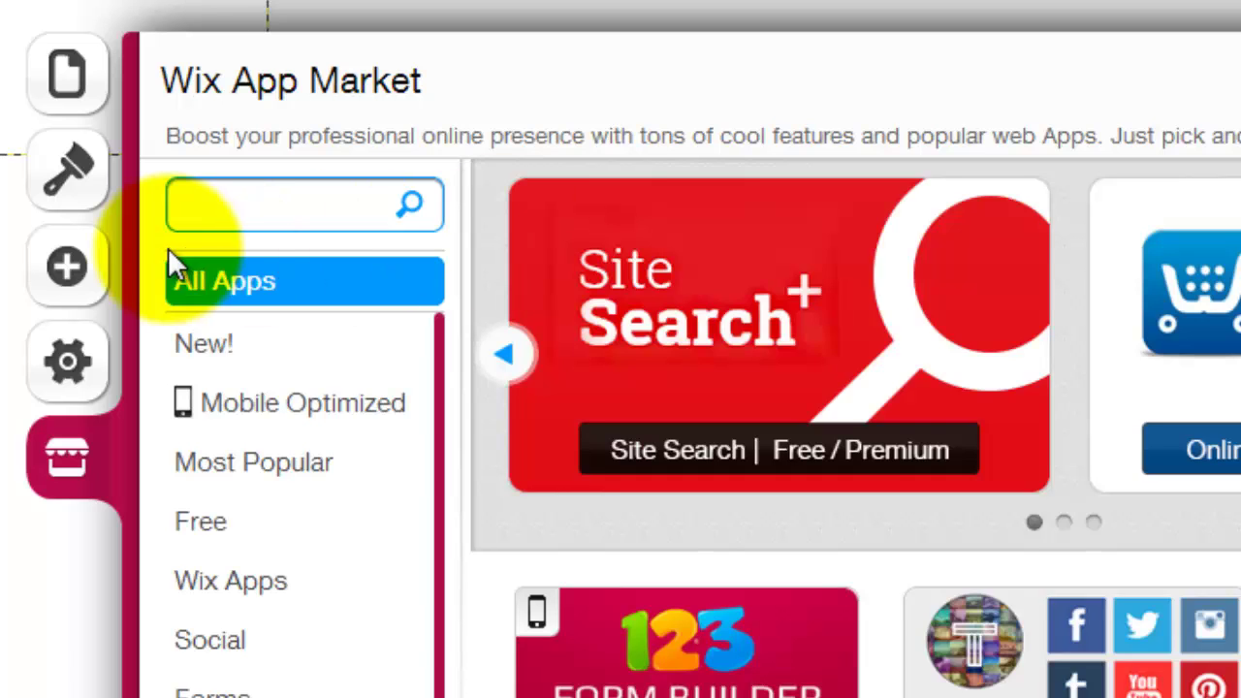
{"action": "left_click", "coordinate": [213, 215]}
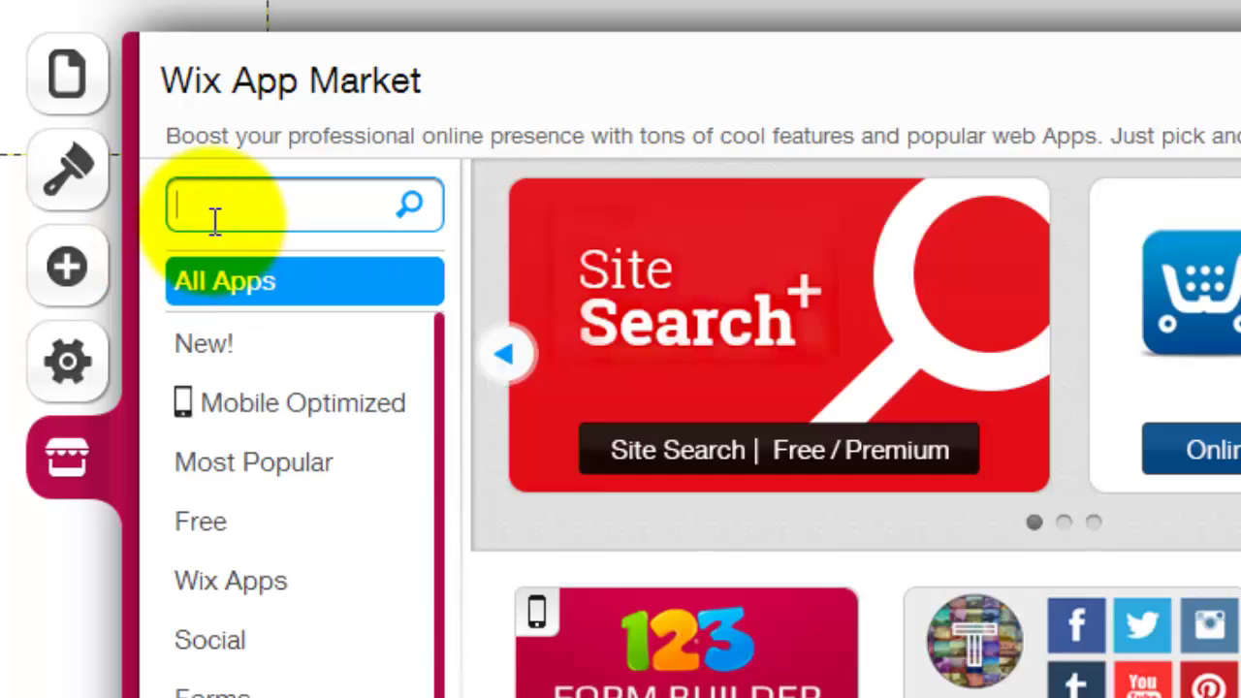
{"action": "type", "text": "blogger"}
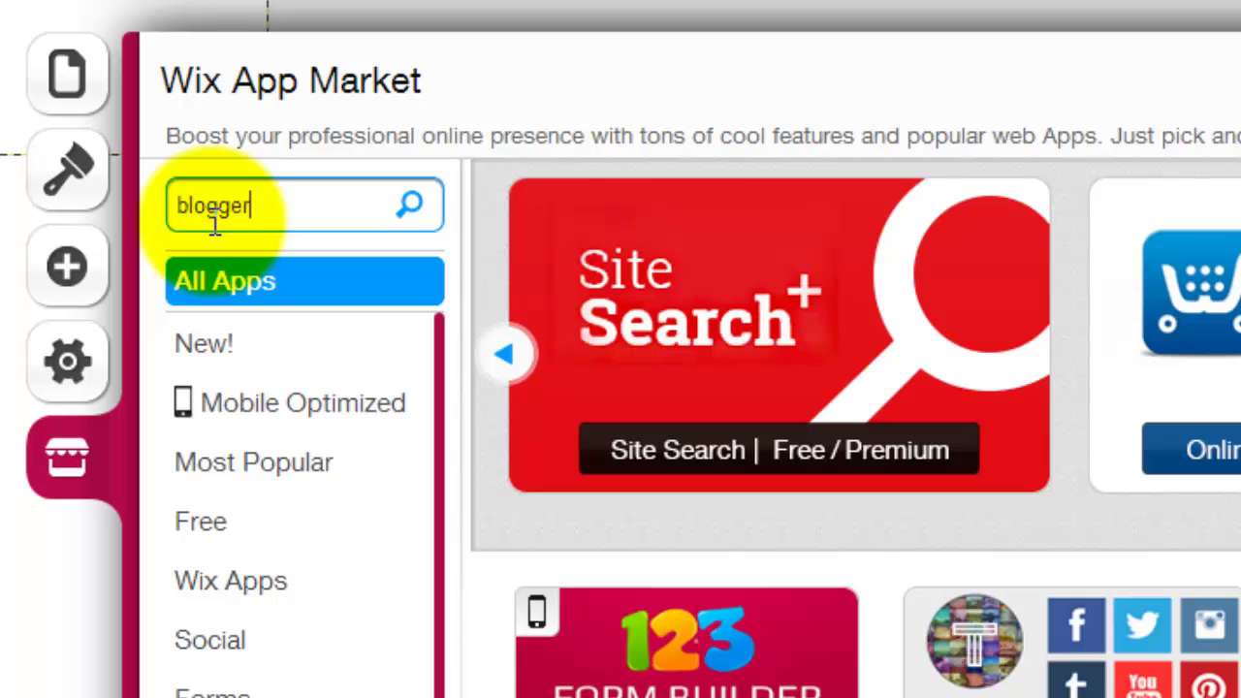
{"action": "key", "text": "Return"}
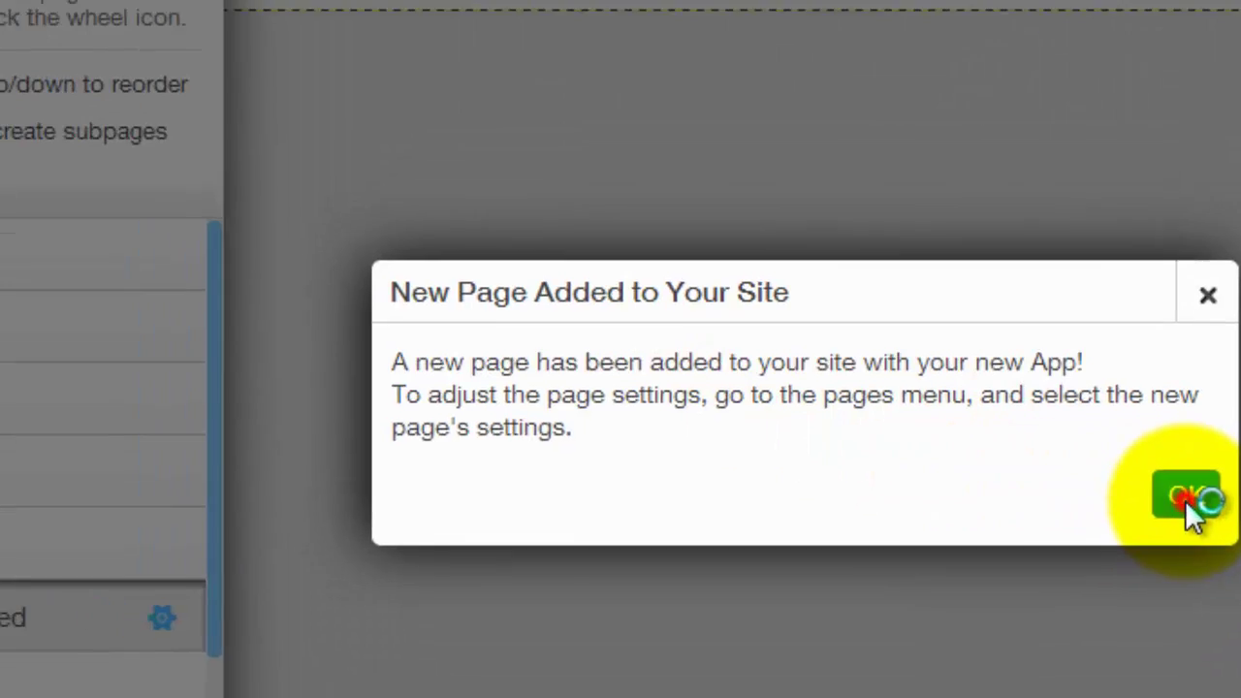
Step: Confirm the new page and scroll through the Blogger Feed's sample WixDemo posts
{"action": "left_click", "coordinate": [1084, 506]}
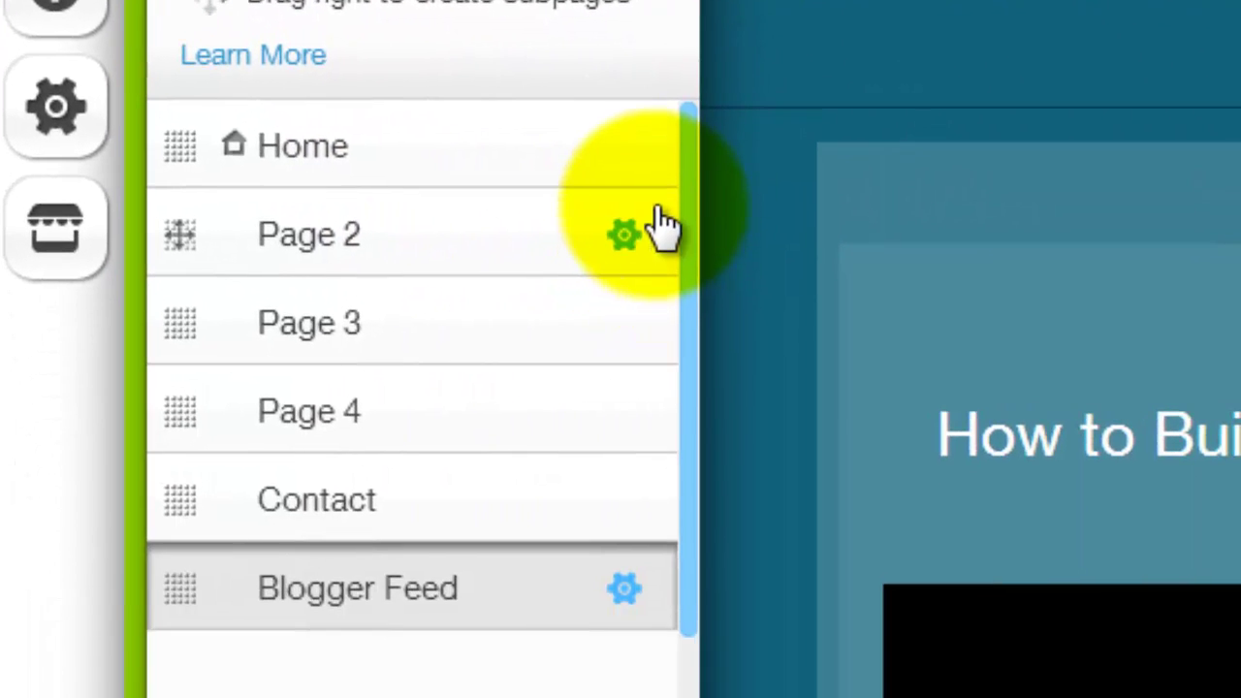
{"action": "mouse_move", "coordinate": [689, 171]}
{"action": "left_mouse_down"}
{"action": "mouse_move", "coordinate": [692, 250]}
{"action": "mouse_move", "coordinate": [679, 130]}
{"action": "left_mouse_up"}
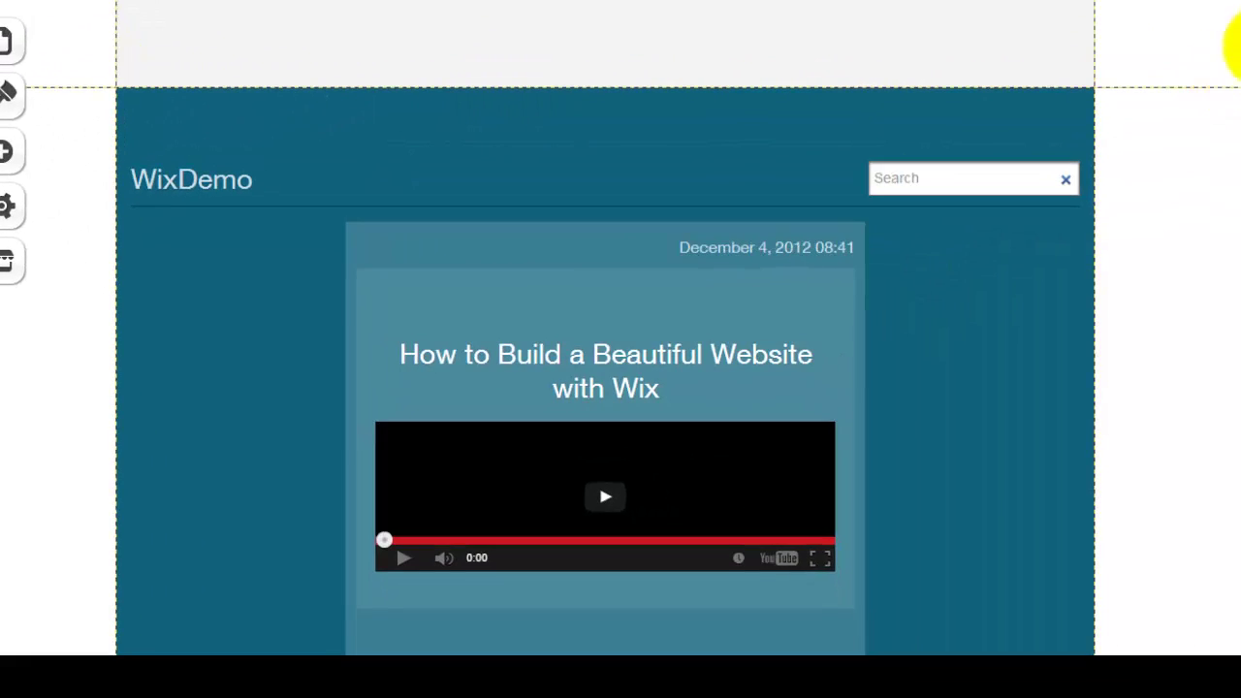
{"action": "mouse_move", "coordinate": [1236, 48]}
{"action": "left_mouse_down"}
{"action": "mouse_move", "coordinate": [1231, 524]}
{"action": "mouse_move", "coordinate": [1213, 216]}
{"action": "mouse_move", "coordinate": [1231, 27]}
{"action": "left_mouse_up"}
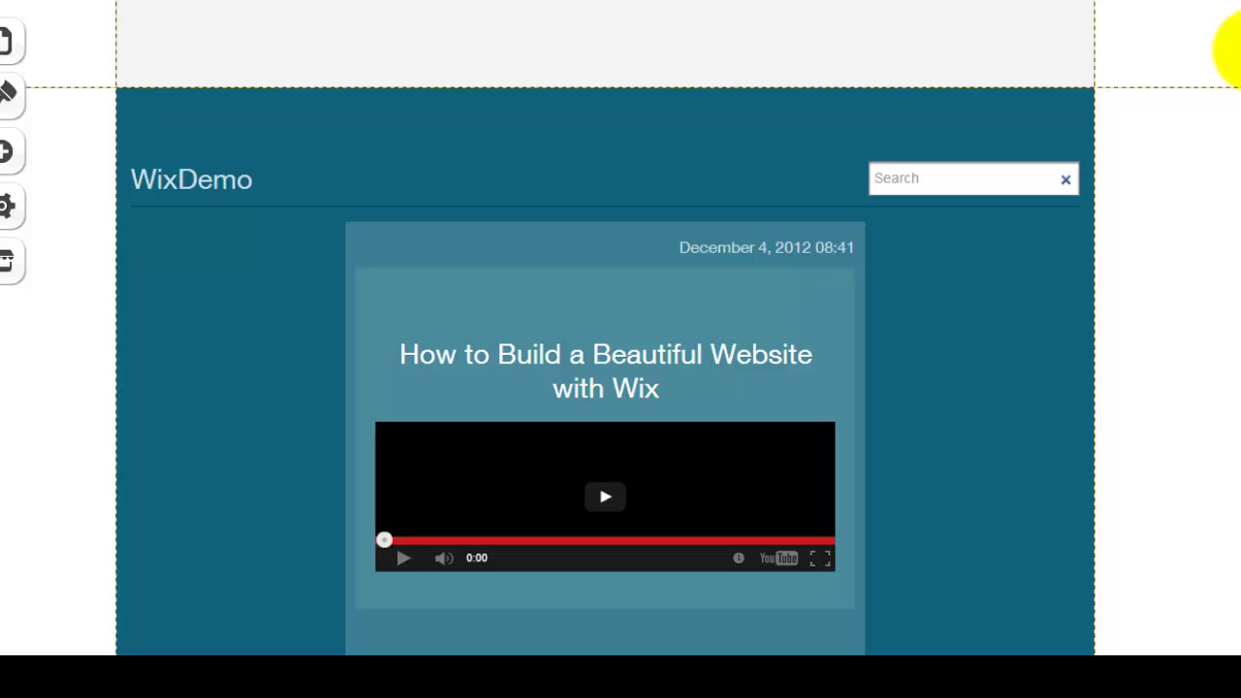
Step: Open the Blogger Feed element's settings showing account connection and a four-post layout
{"action": "scroll", "coordinate": [1219, 68], "scroll_direction": "down", "scroll_amount": 1}
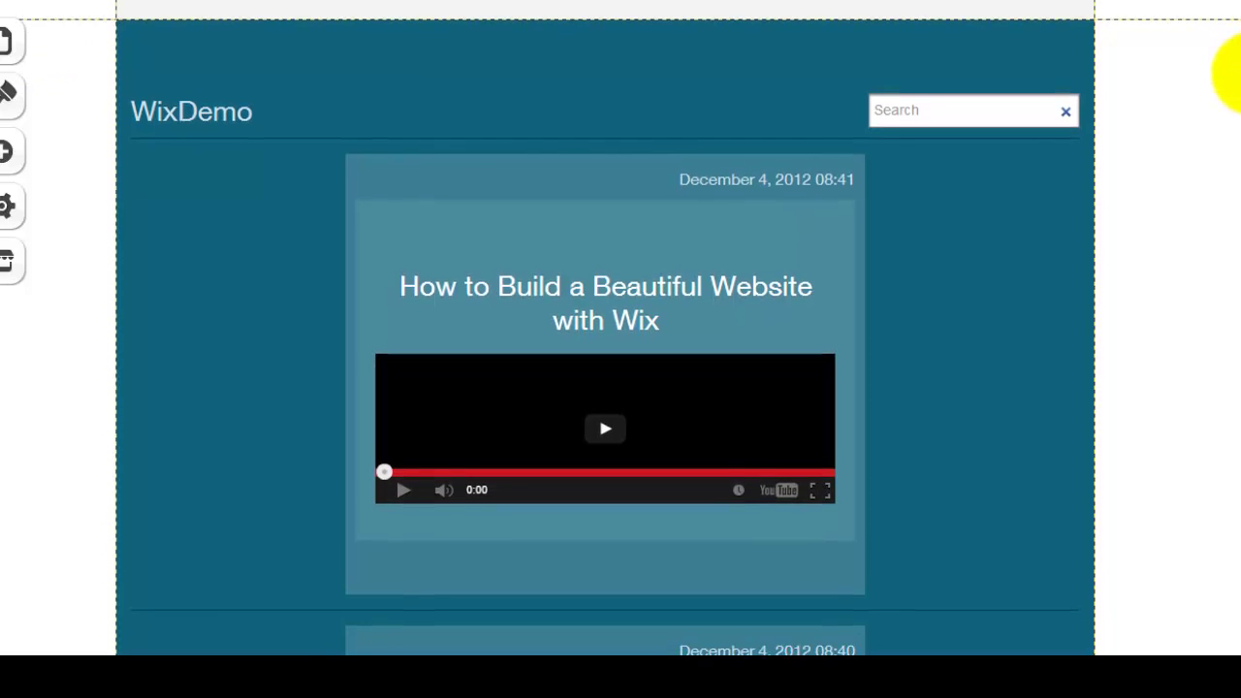
{"action": "double_click", "coordinate": [903, 268]}
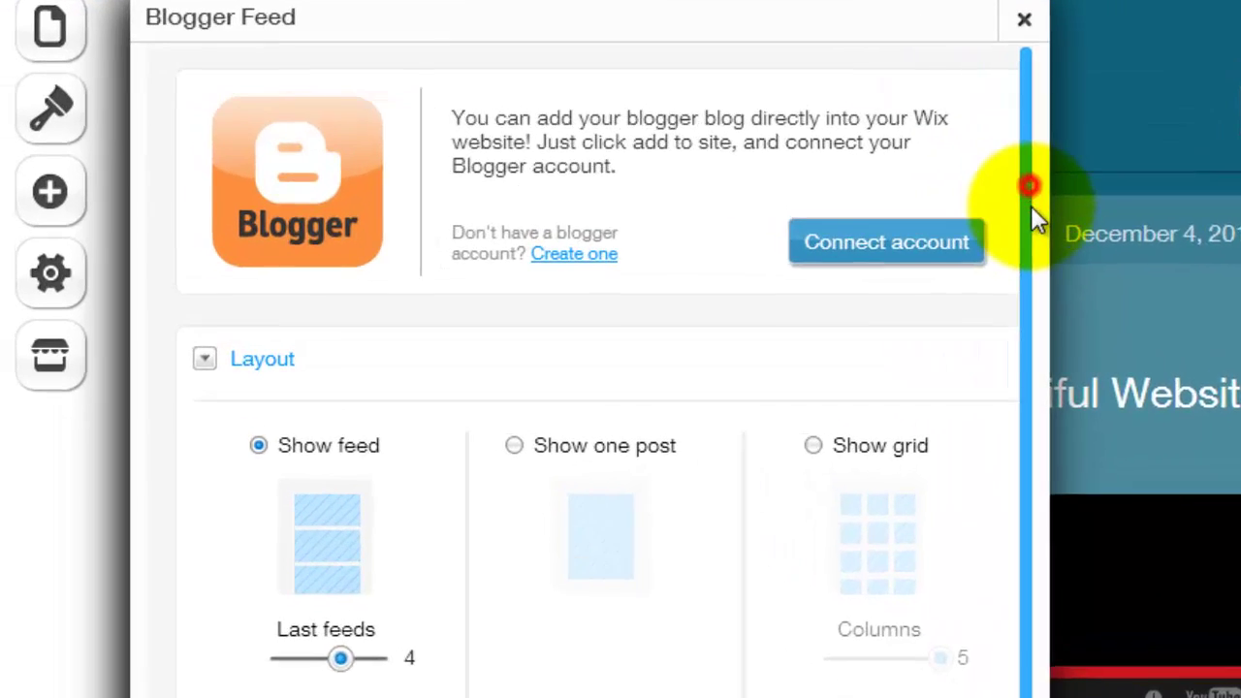
{"action": "left_click_drag", "start_coordinate": [655, 148], "coordinate": [657, 307]}
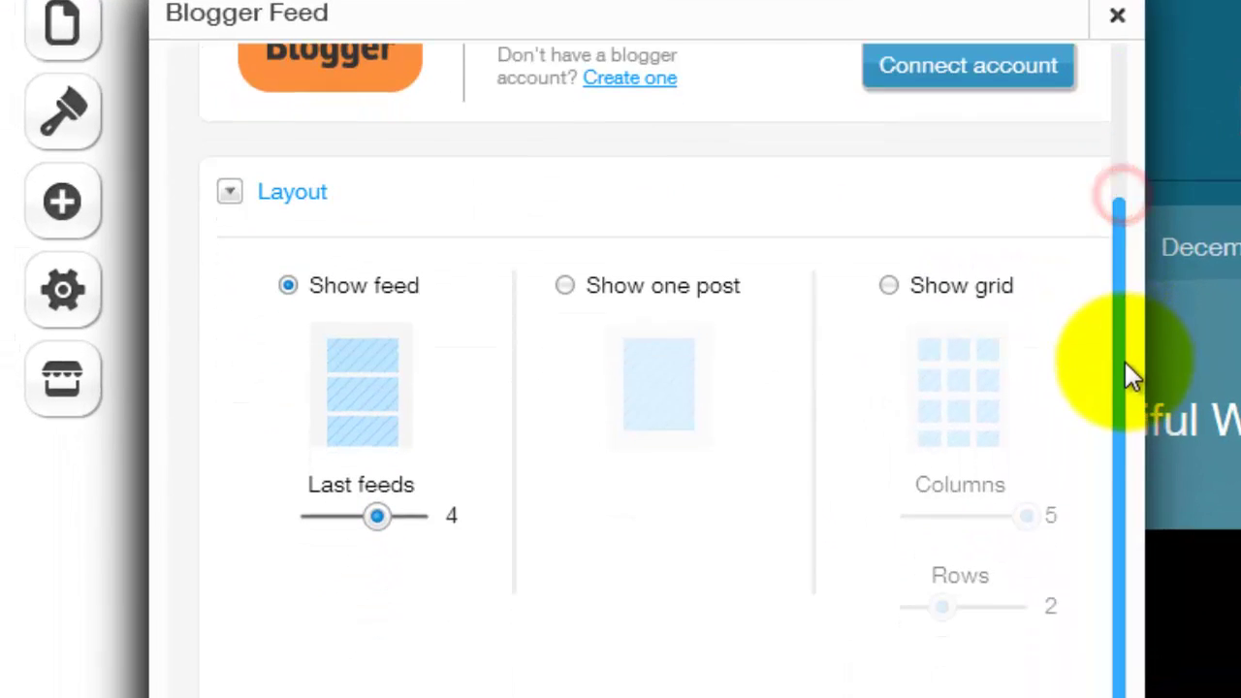
{"action": "scroll", "coordinate": [1111, 327], "scroll_direction": "up", "scroll_amount": 3}
{"action": "left_click_drag", "start_coordinate": [1111, 237], "coordinate": [1108, 153]}
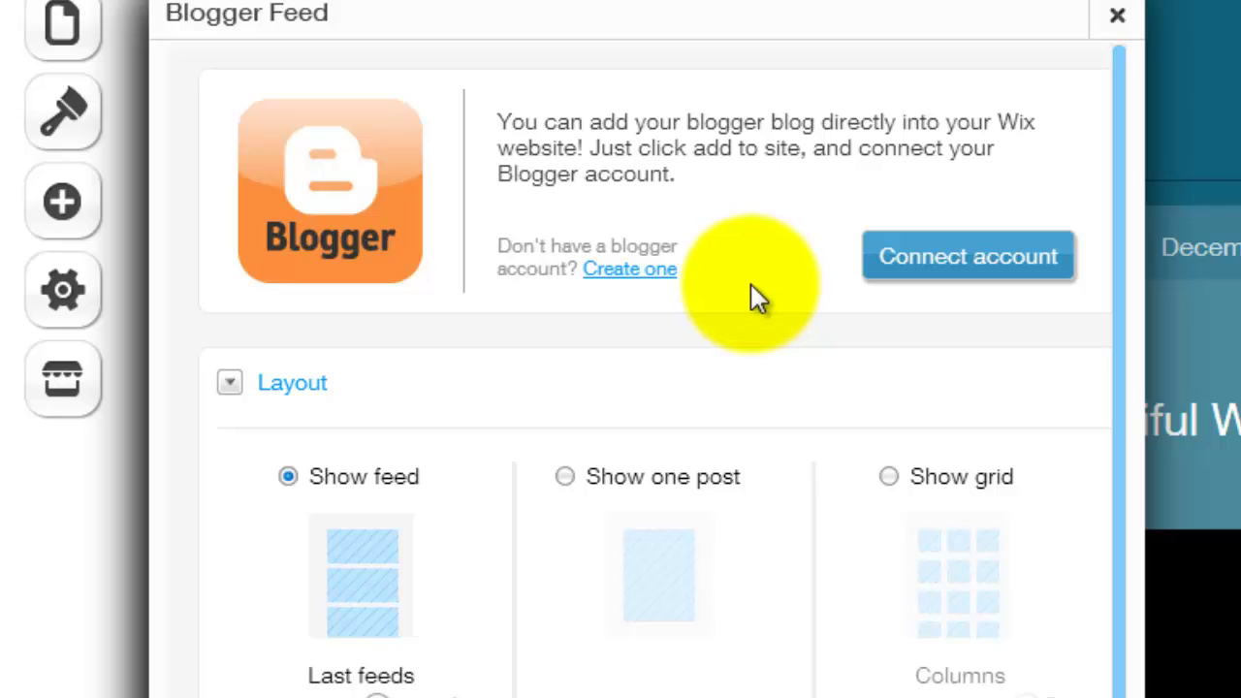
Step: Connect the Blogger account and accept Google's authorization to manage it
{"action": "left_click", "coordinate": [960, 260]}
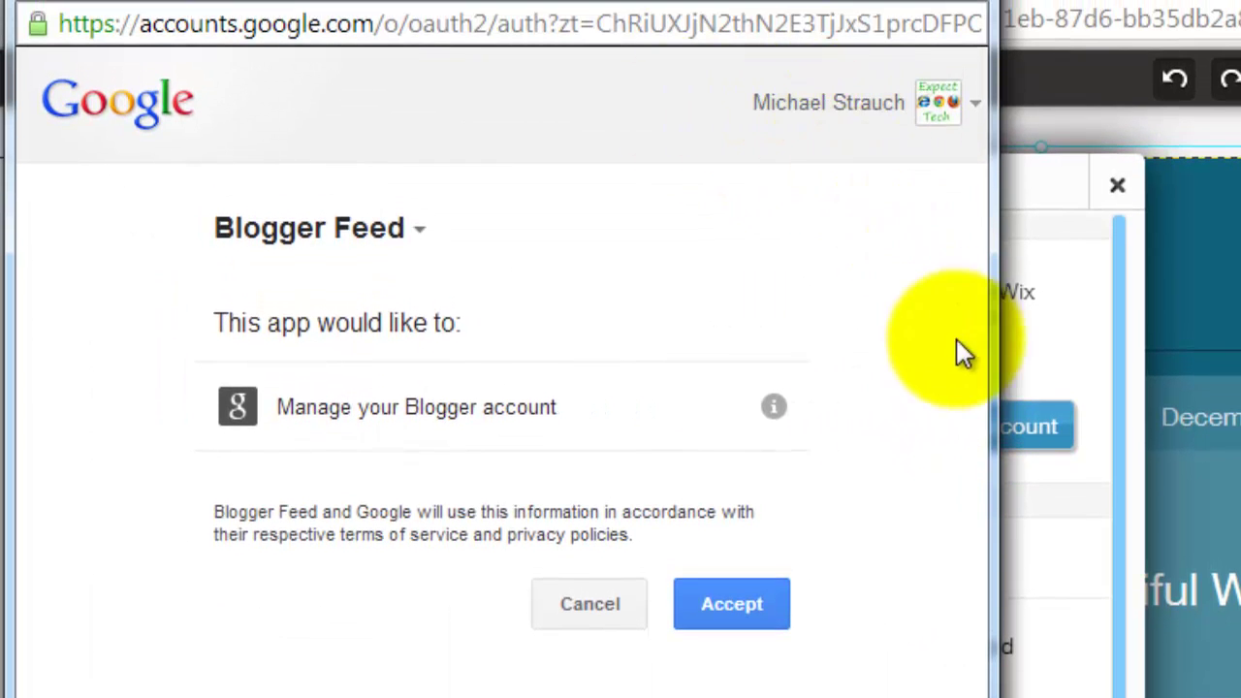
{"action": "left_click", "coordinate": [980, 4]}
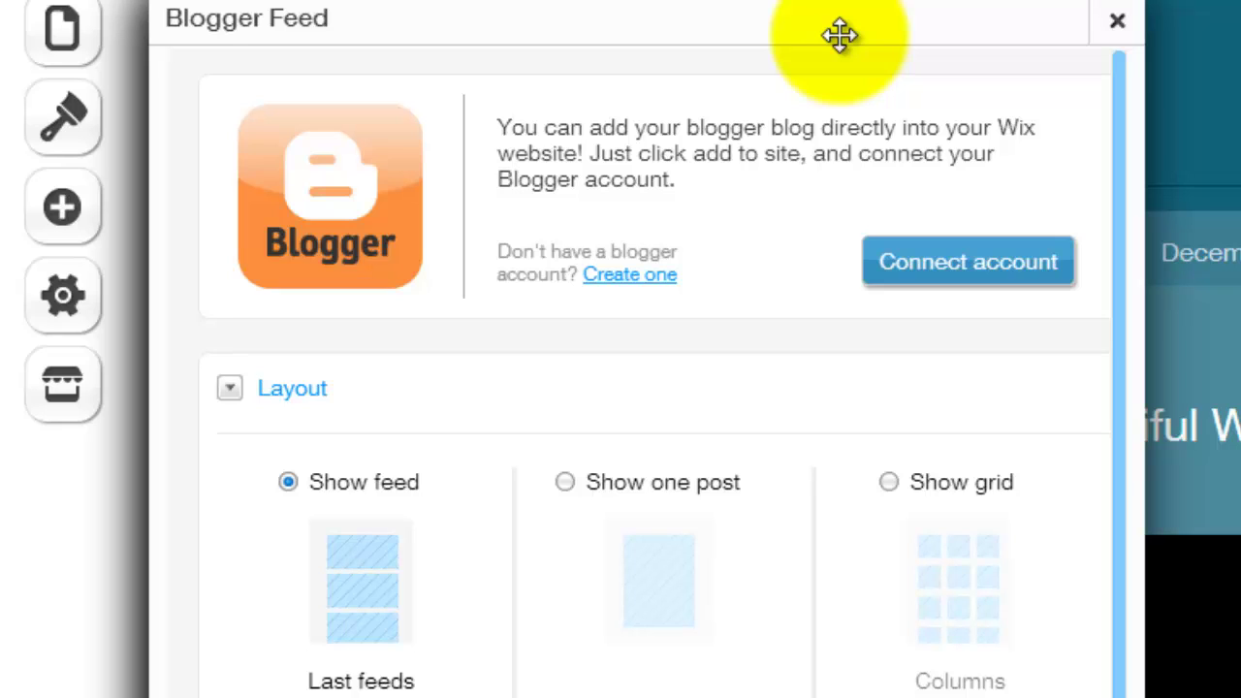
Step: Expand the feed's Colors and Settings sections to show search, comments, tags and timestamp options
{"action": "left_click_drag", "start_coordinate": [1118, 271], "coordinate": [1123, 368]}
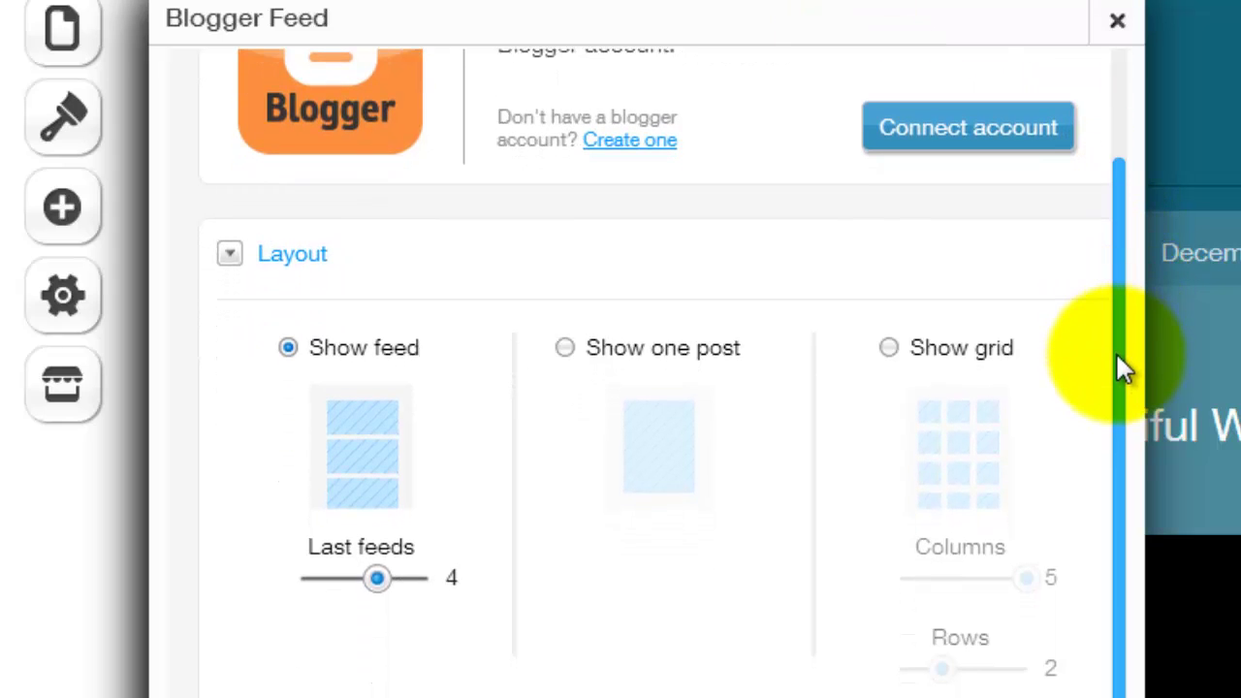
{"action": "left_click_drag", "start_coordinate": [1117, 358], "coordinate": [1125, 497]}
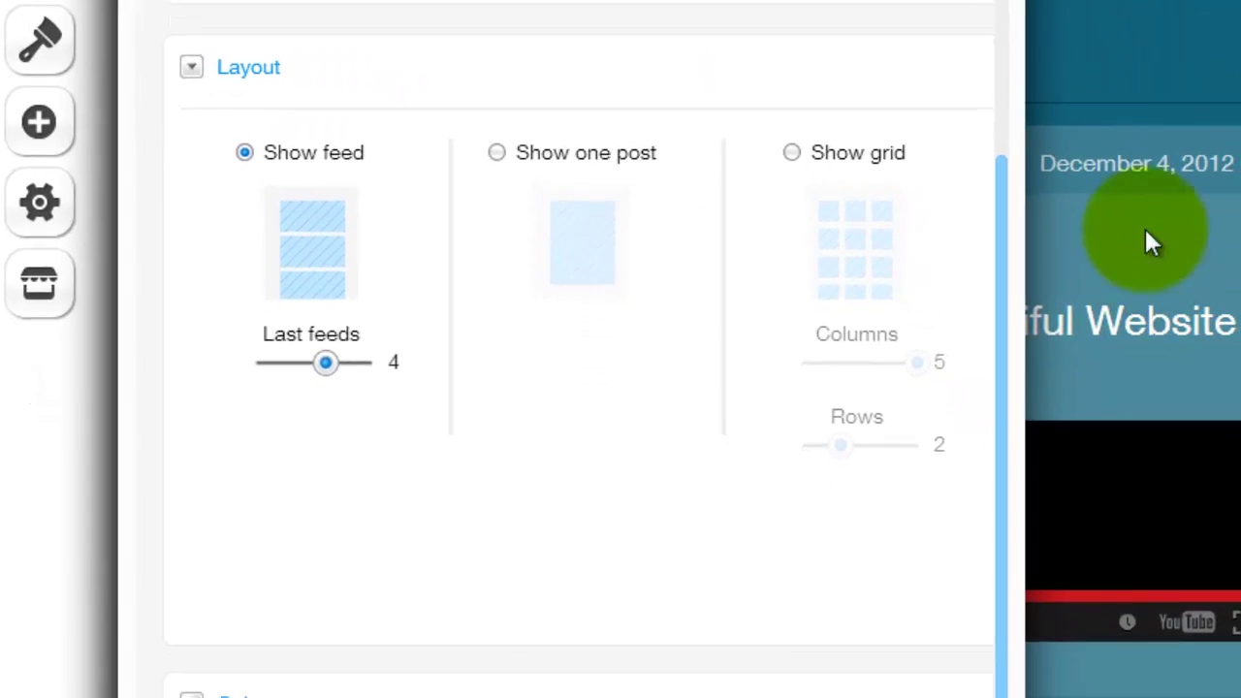
{"action": "left_click", "coordinate": [996, 345]}
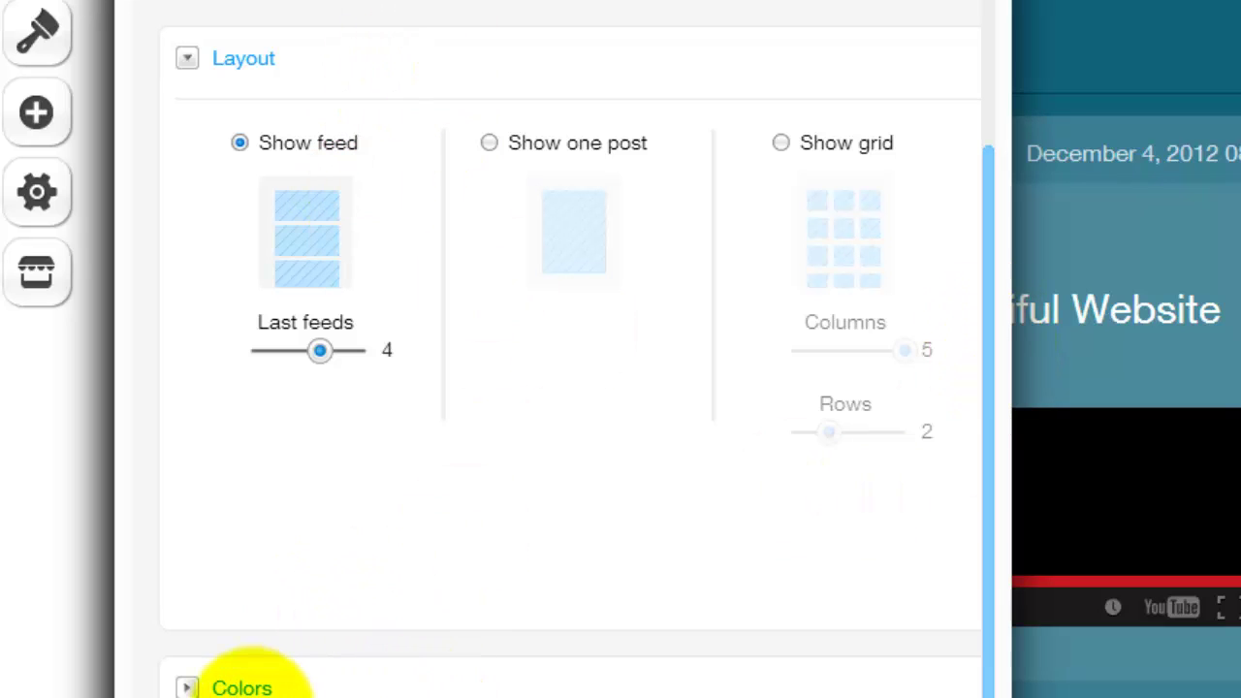
{"action": "left_click", "coordinate": [243, 688]}
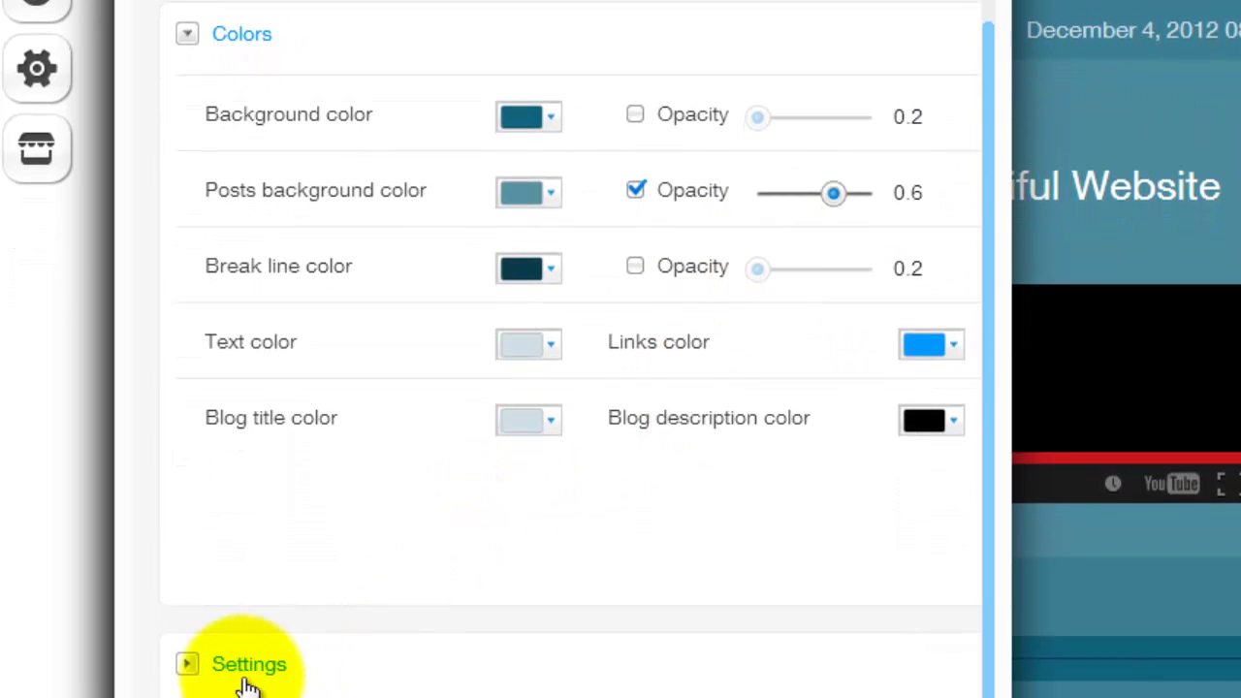
{"action": "left_click", "coordinate": [243, 671]}
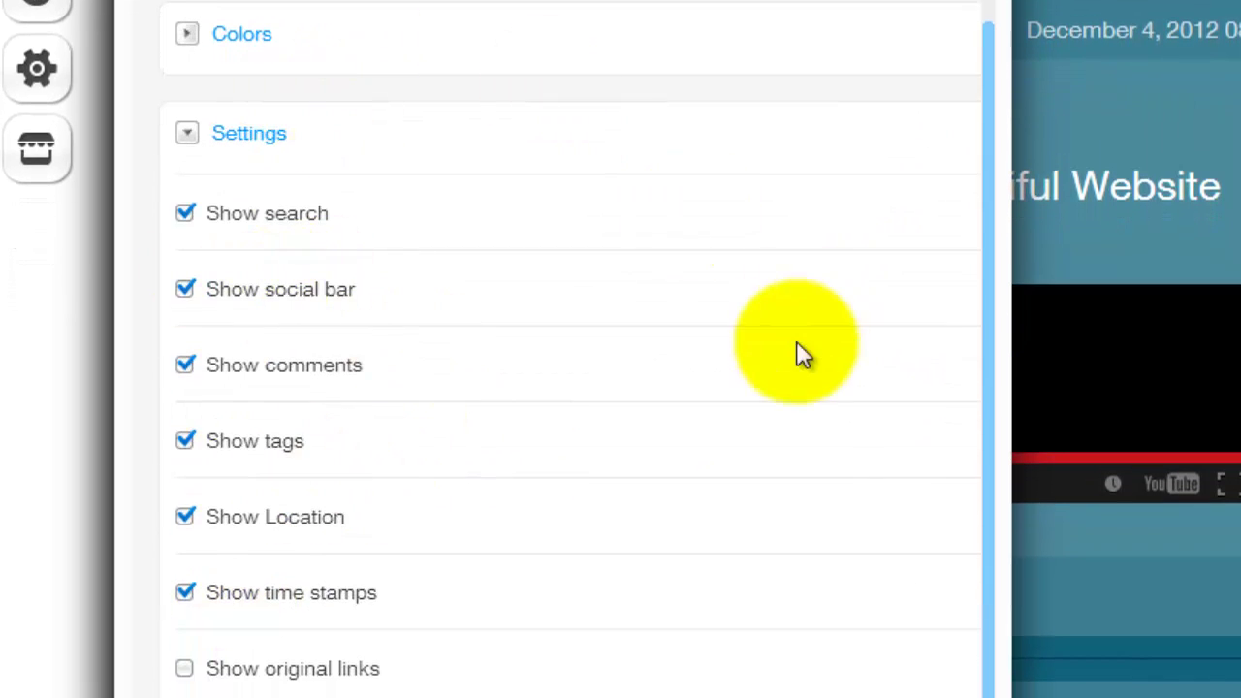
{"action": "left_click", "coordinate": [989, 153]}
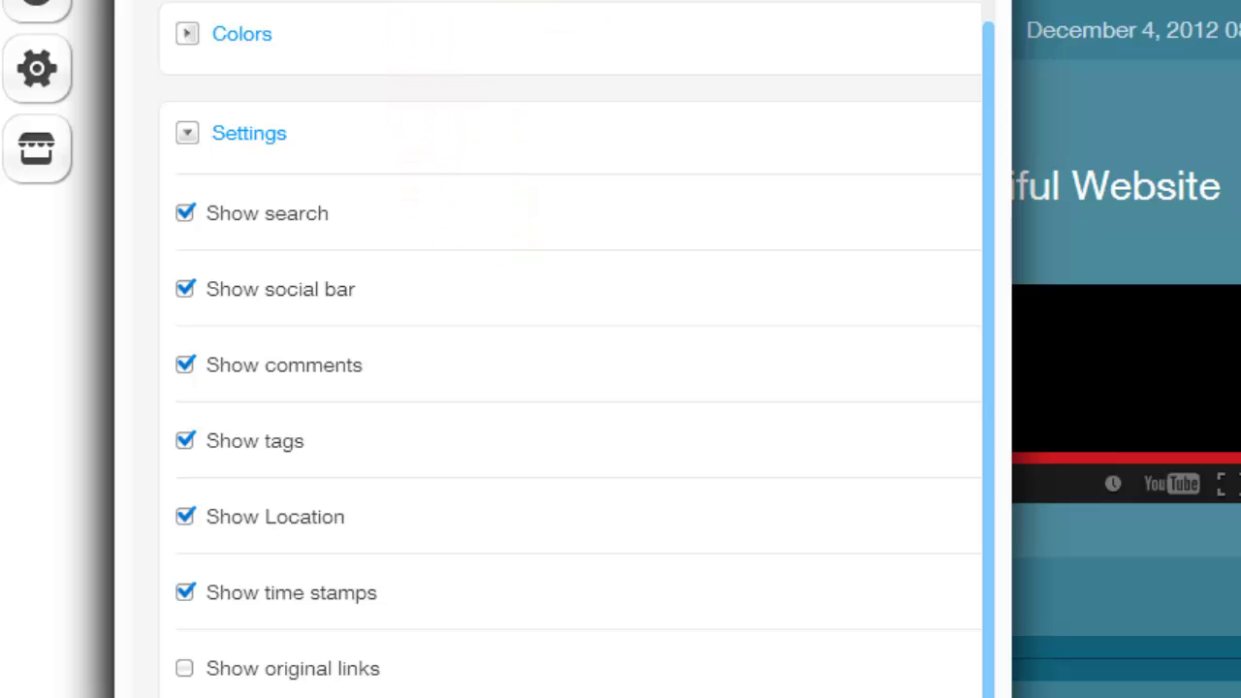
{"action": "left_click_drag", "start_coordinate": [987, 123], "coordinate": [992, 5]}
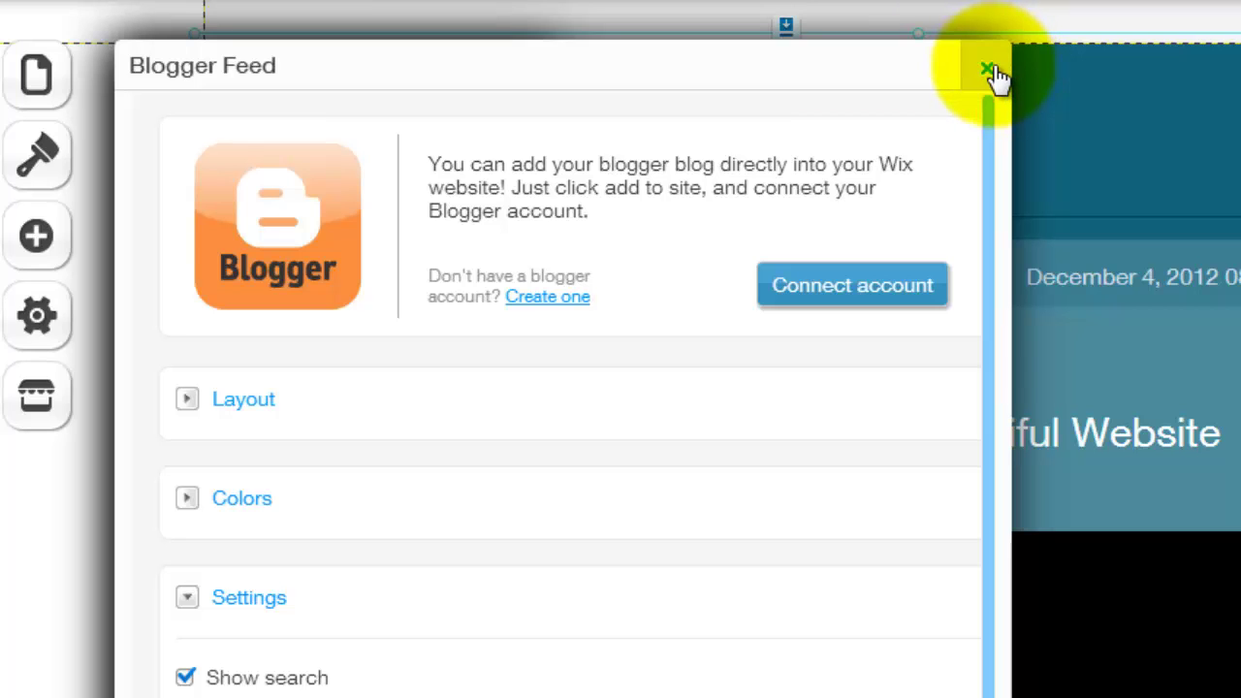
Step: Close the App Settings dialog and Blogger Feed panel, returning to the WixDemo posts
{"action": "left_click", "coordinate": [989, 73]}
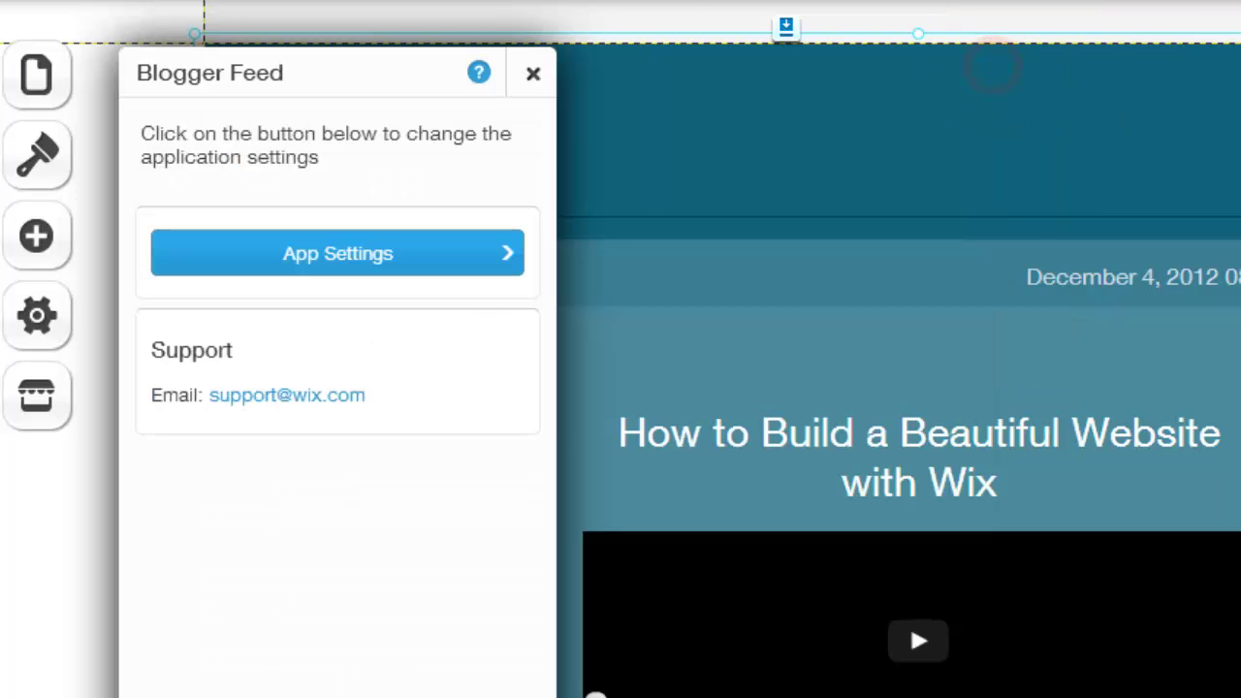
{"action": "left_click", "coordinate": [534, 76]}
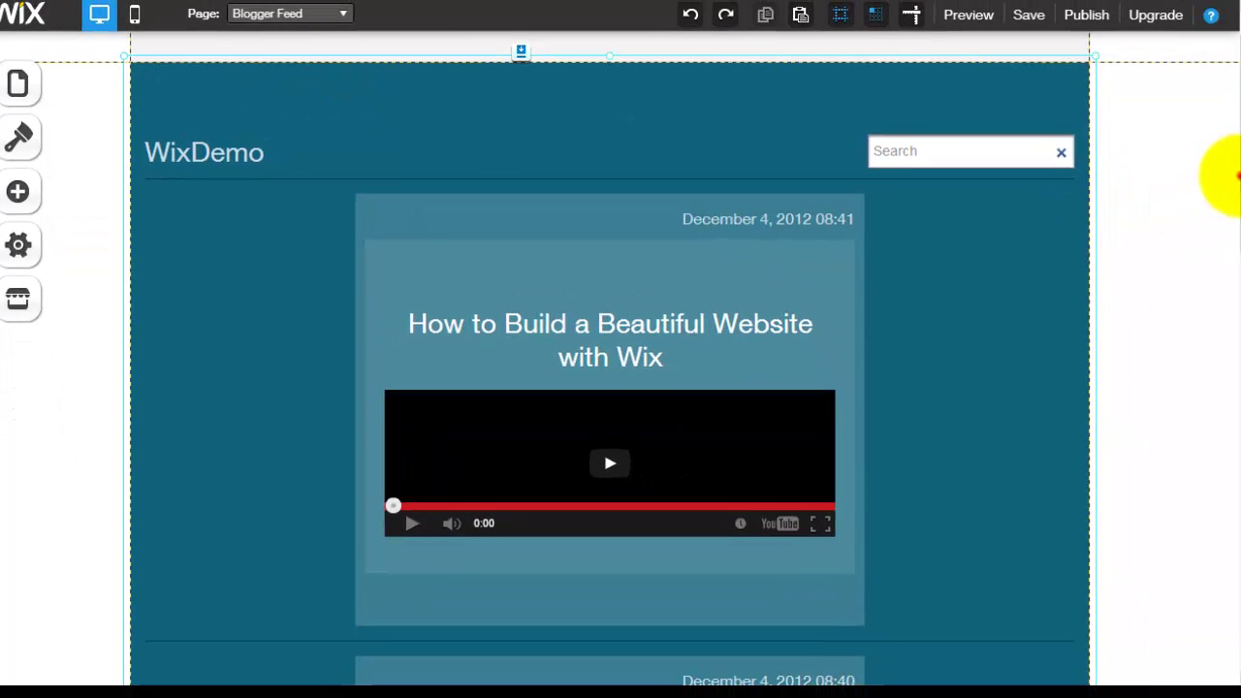
{"action": "scroll", "coordinate": [1231, 175], "scroll_direction": "up", "scroll_amount": 1}
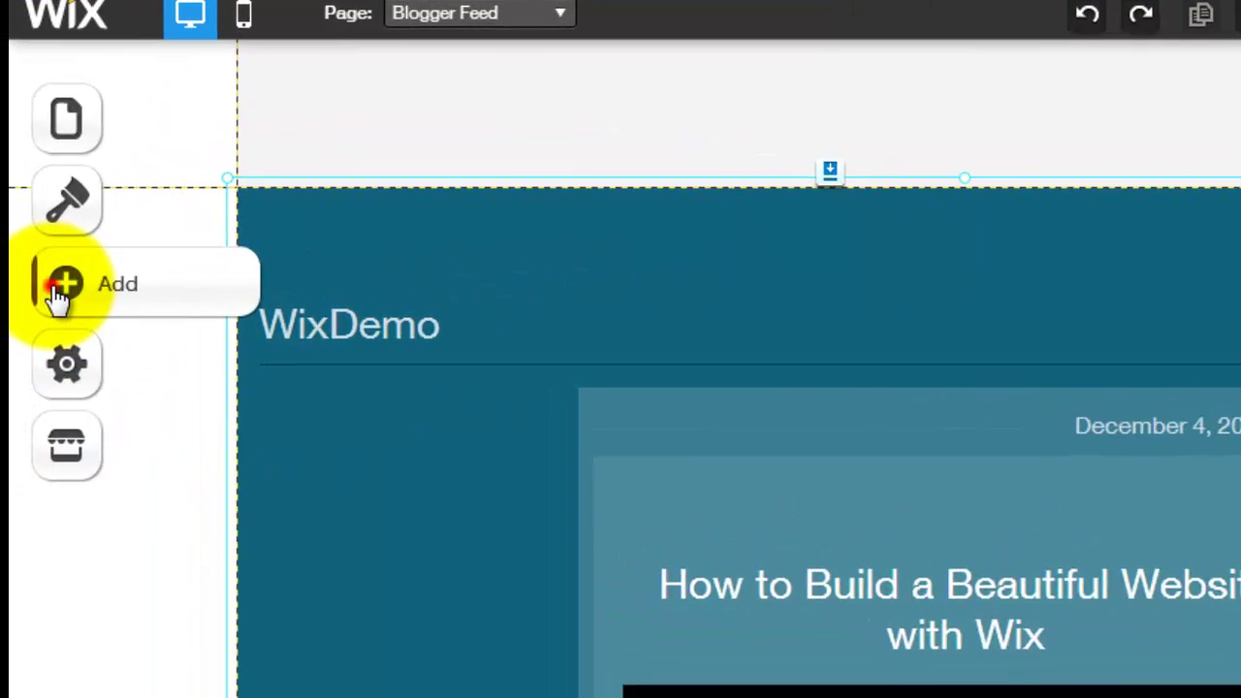
Step: Browse the addable-elements list, including its Blog category, then close it
{"action": "left_click", "coordinate": [29, 217]}
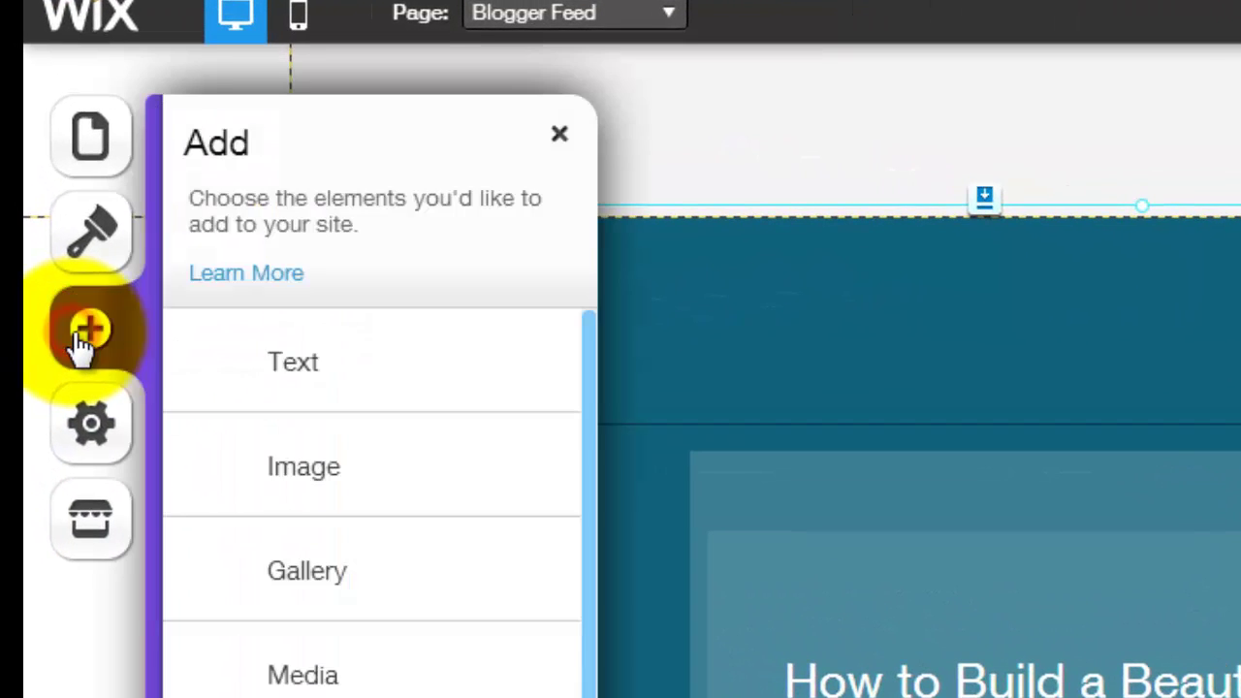
{"action": "scroll", "coordinate": [582, 407], "scroll_direction": "down", "scroll_amount": 3}
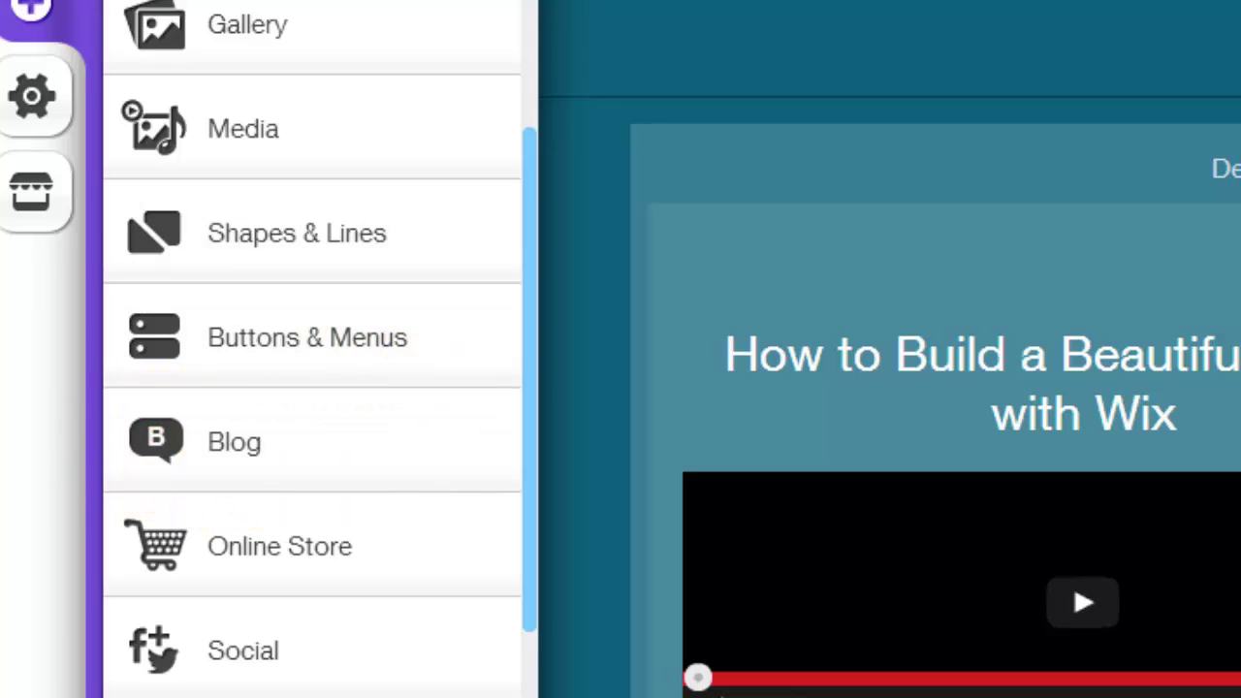
{"action": "left_click", "coordinate": [992, 67]}
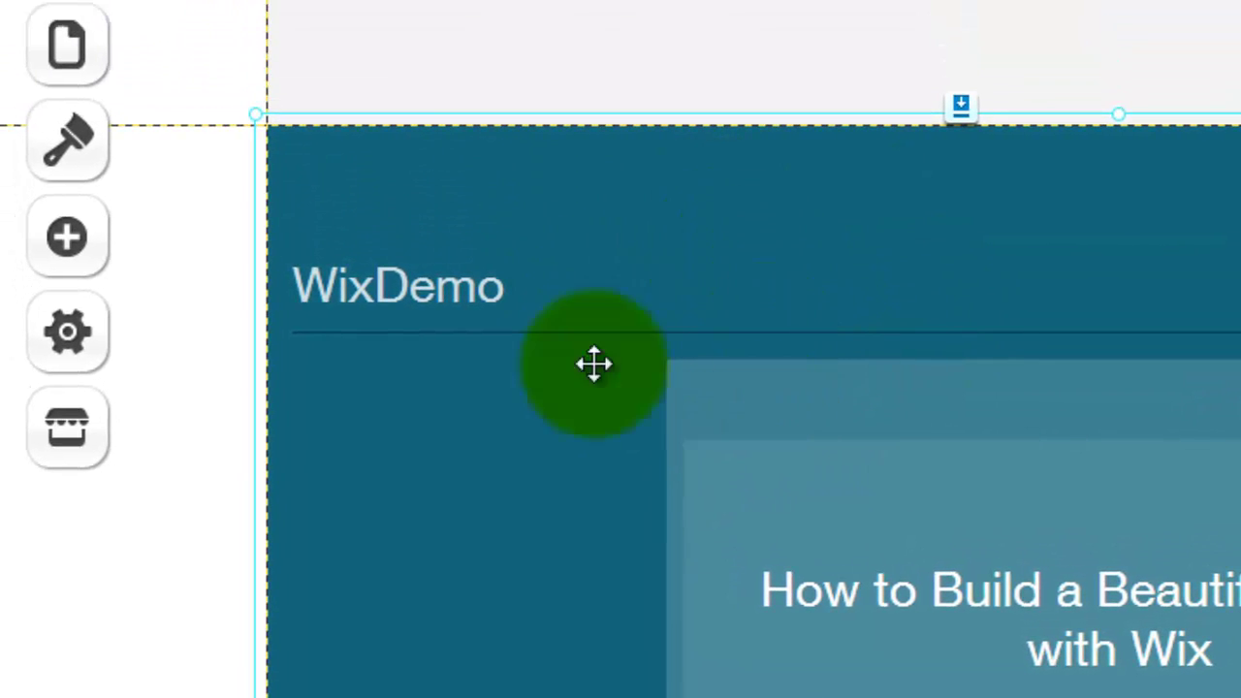
{"action": "left_click_drag", "start_coordinate": [740, 344], "coordinate": [592, 363]}
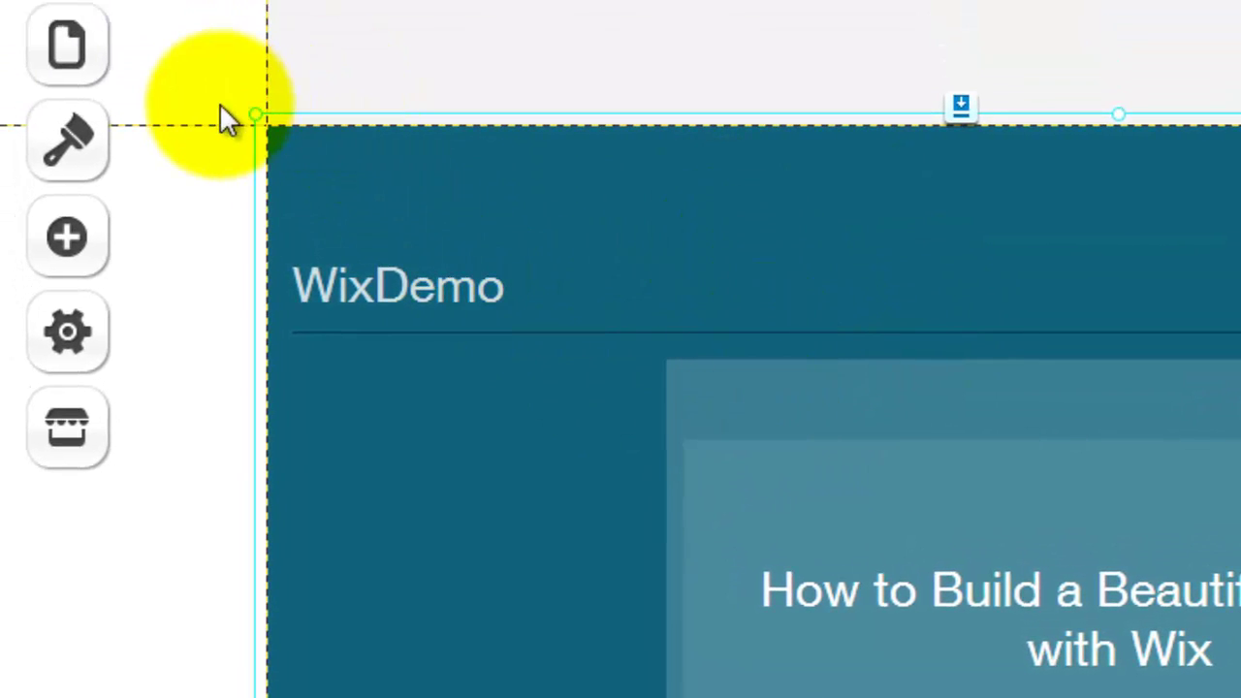
{"action": "left_click", "coordinate": [291, 135]}
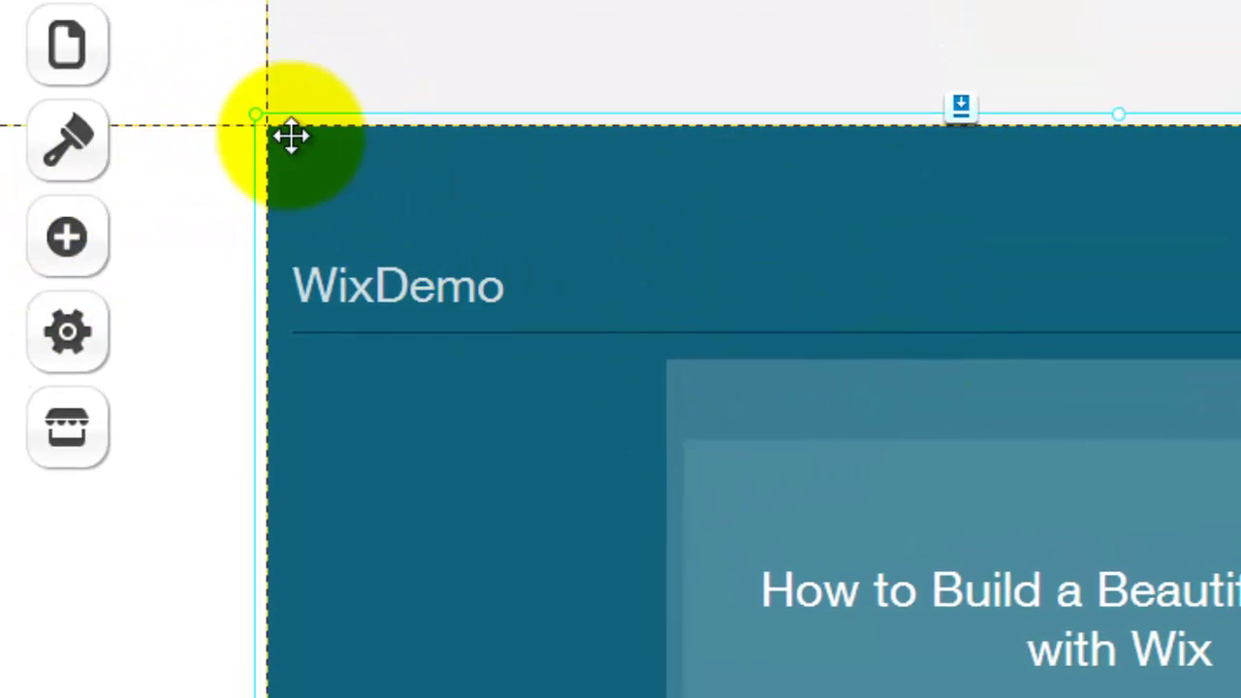
Step: Add an HTML embed box from Add > Apps, view its settings, then close them
{"action": "left_click", "coordinate": [85, 232]}
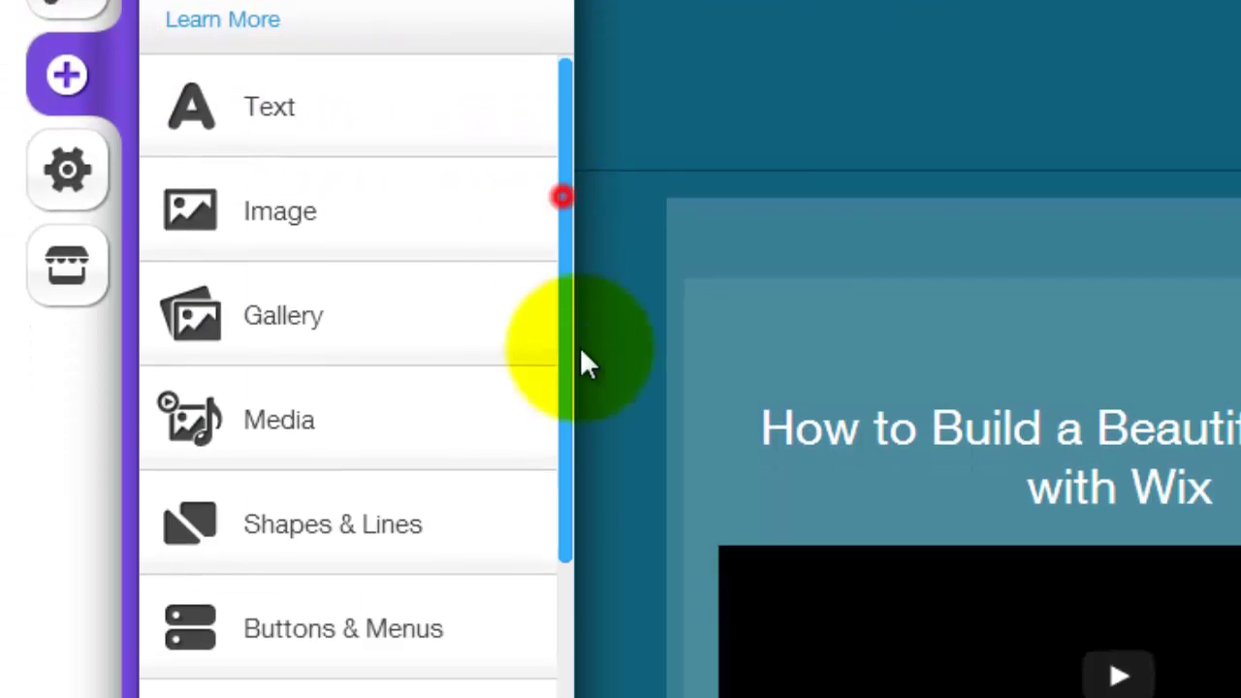
{"action": "scroll", "coordinate": [572, 363], "scroll_direction": "down", "scroll_amount": 4}
{"action": "left_click", "coordinate": [352, 383]}
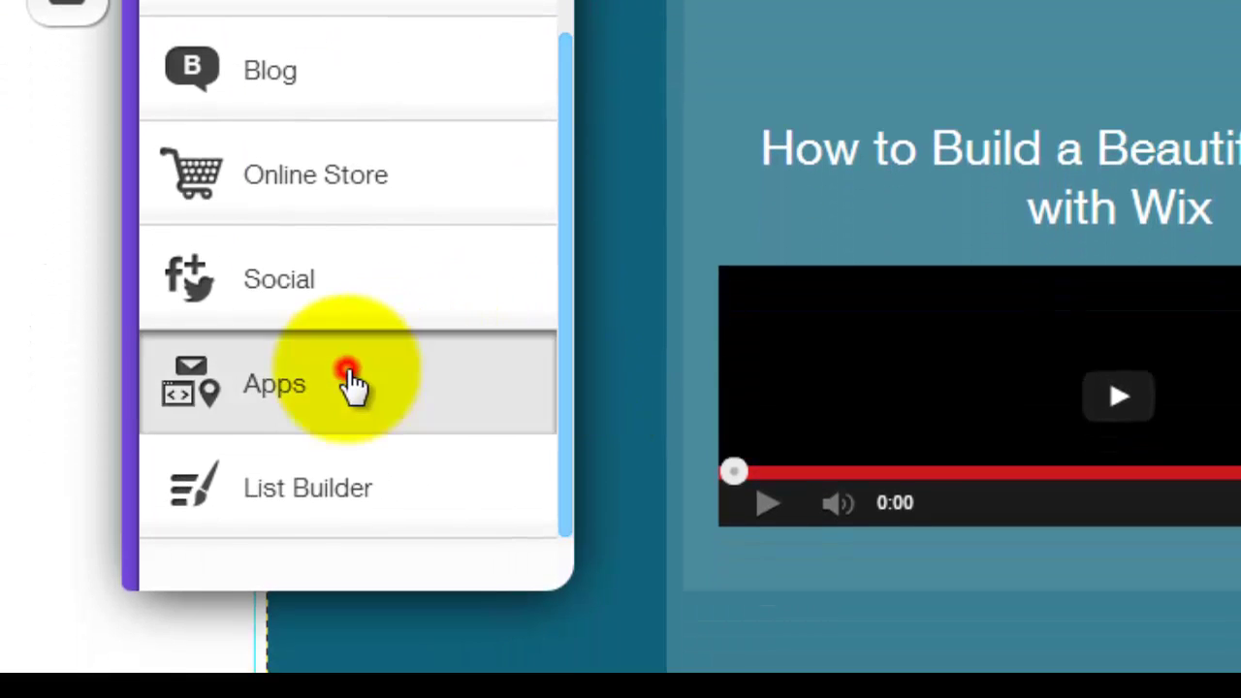
{"action": "left_click", "coordinate": [308, 147]}
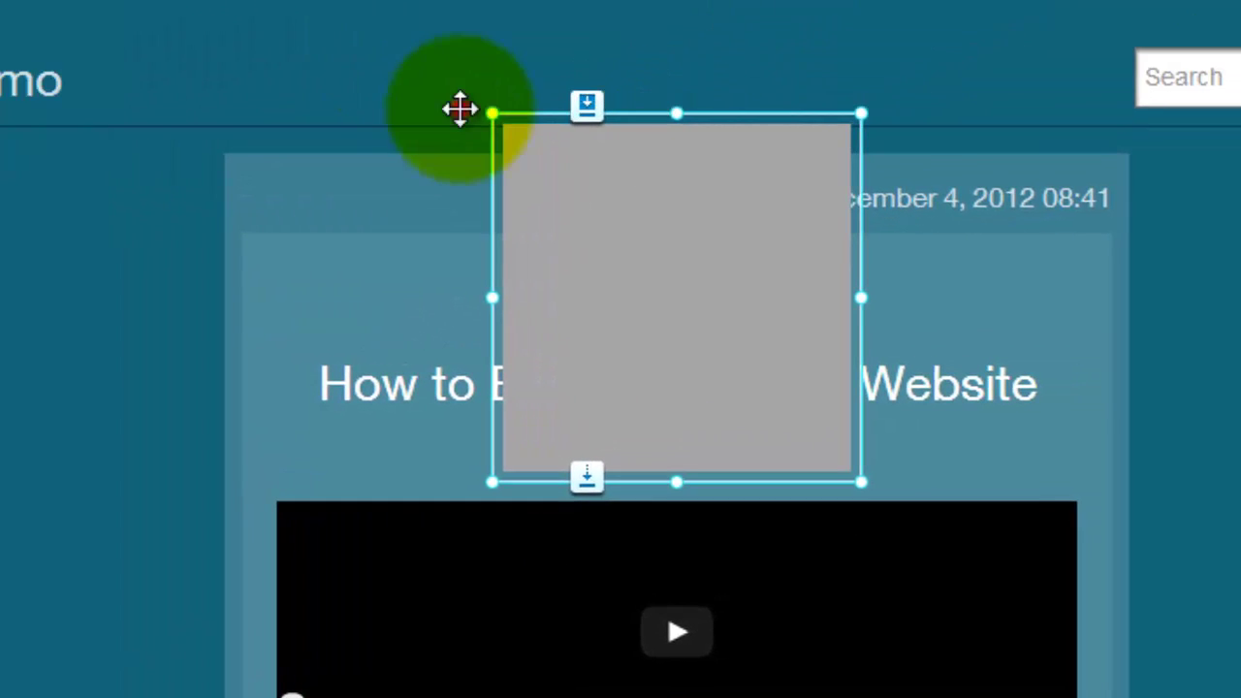
{"action": "left_click", "coordinate": [456, 111]}
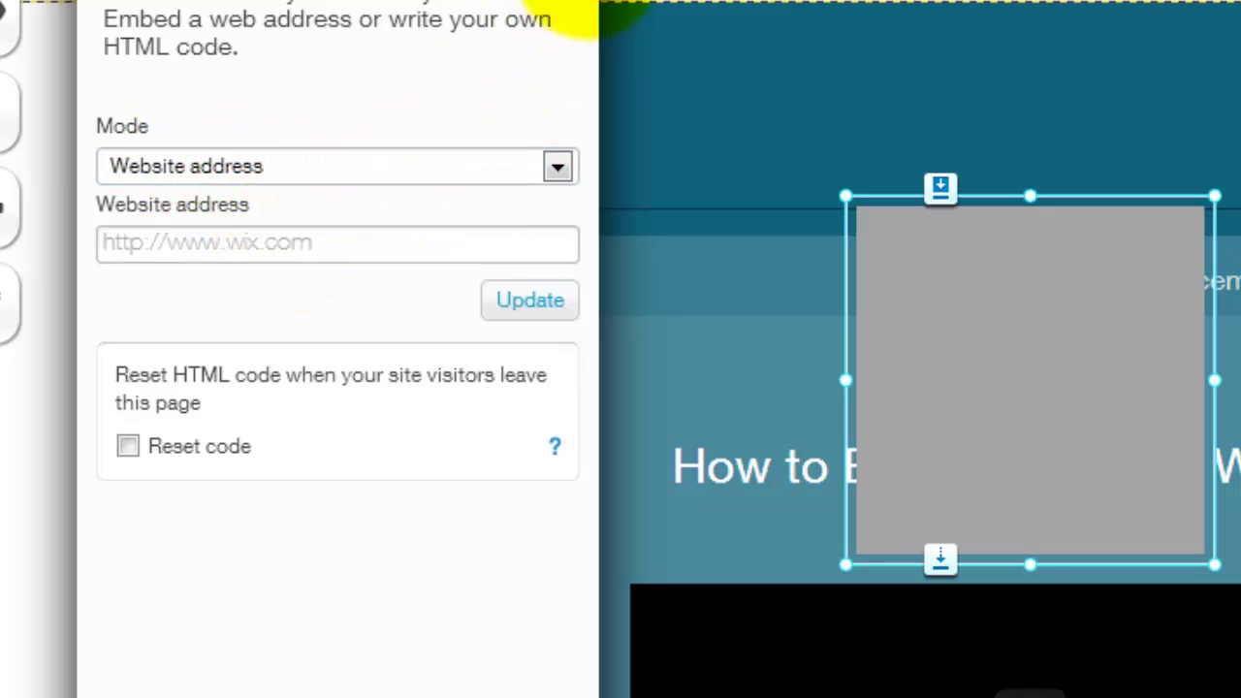
{"action": "left_click", "coordinate": [586, 2]}
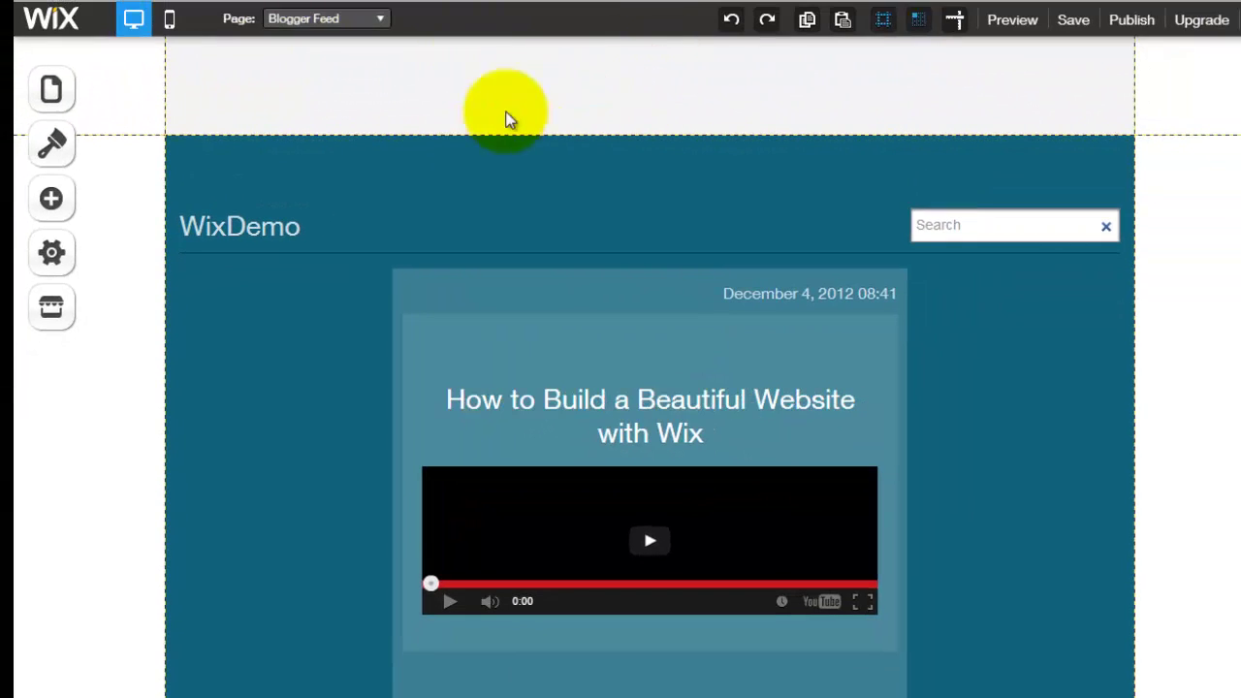
{"action": "left_click", "coordinate": [437, 218]}
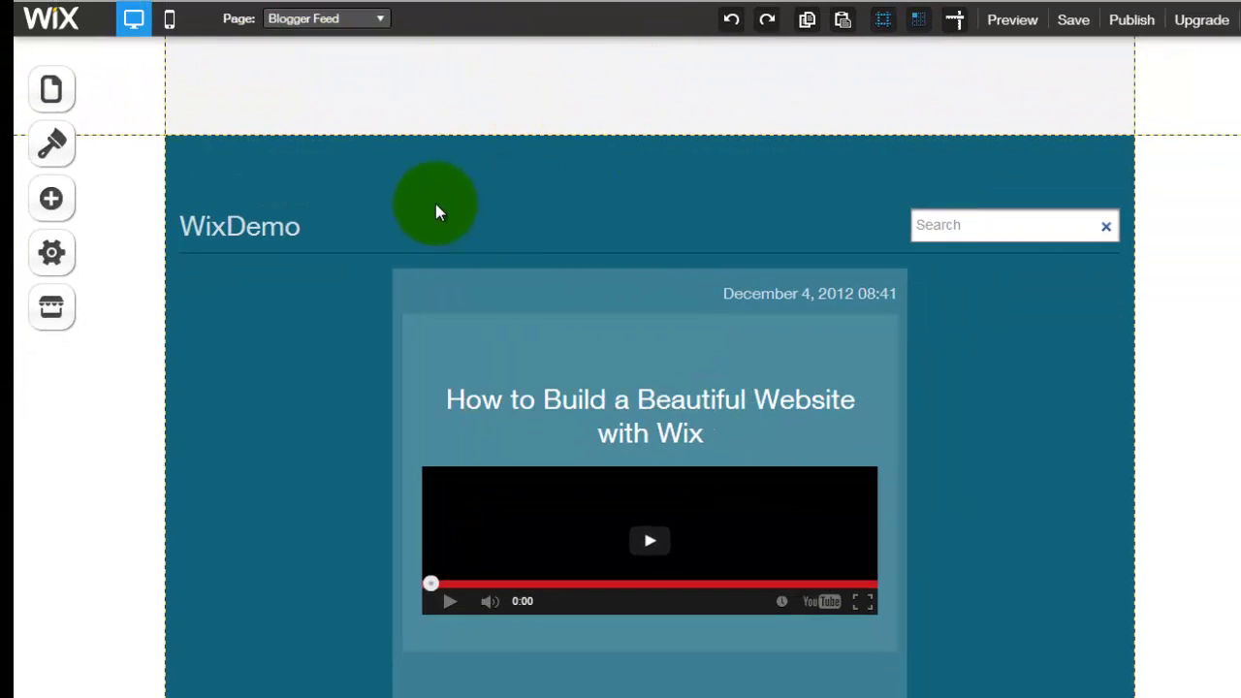